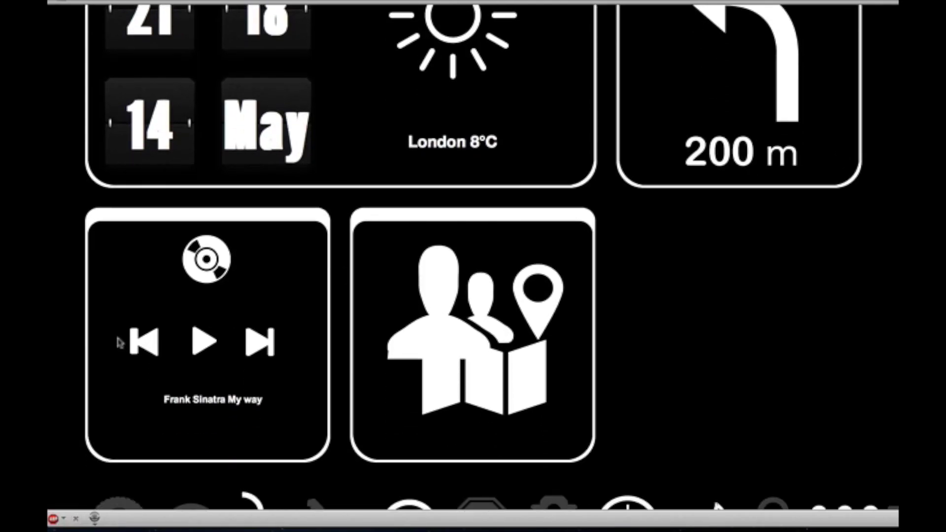
Drag the music player tile into the slot right of the friends-map tile.
{"action": "left_click_drag", "start_coordinate": [275, 218], "coordinate": [611, 220]}
{"action": "scroll", "coordinate": [688, 274], "scroll_direction": "up", "scroll_amount": 2}
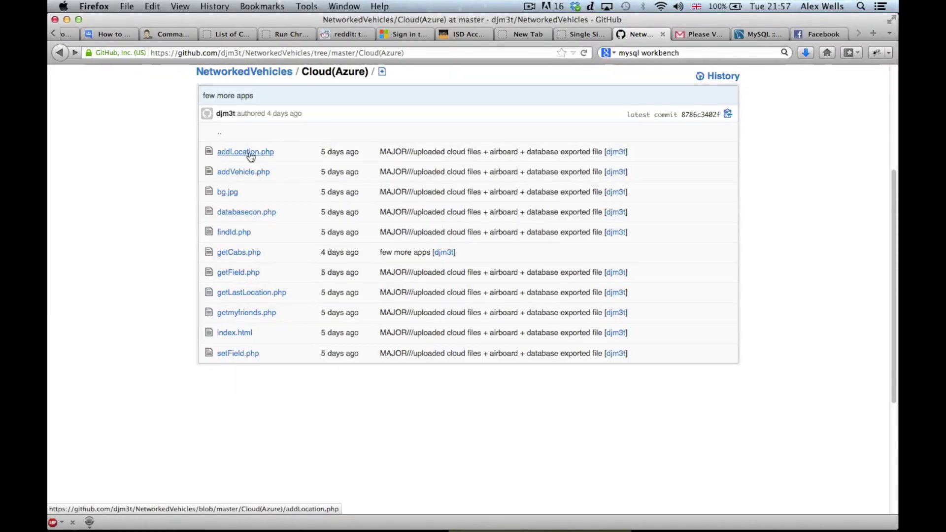
{"action": "left_click", "coordinate": [249, 154]}
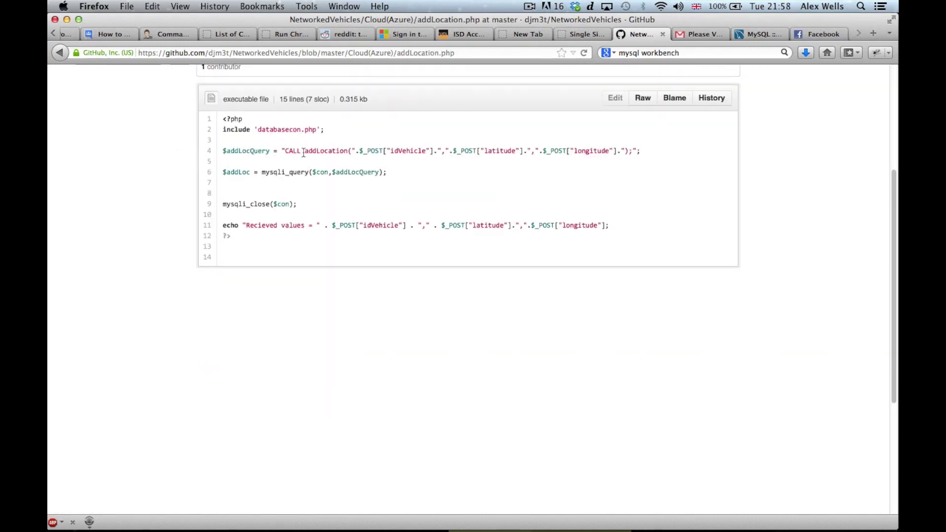
{"action": "left_click_drag", "start_coordinate": [284, 151], "coordinate": [645, 151]}
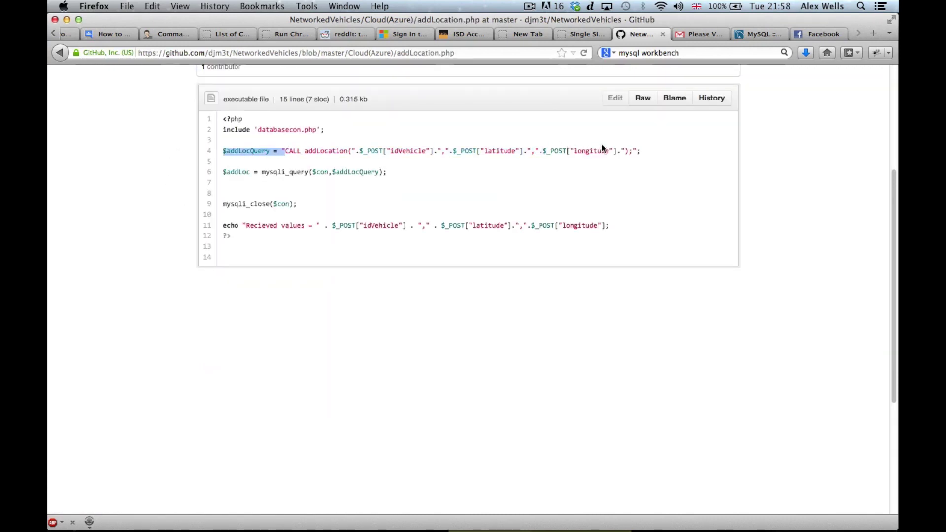
{"action": "left_click", "coordinate": [645, 151]}
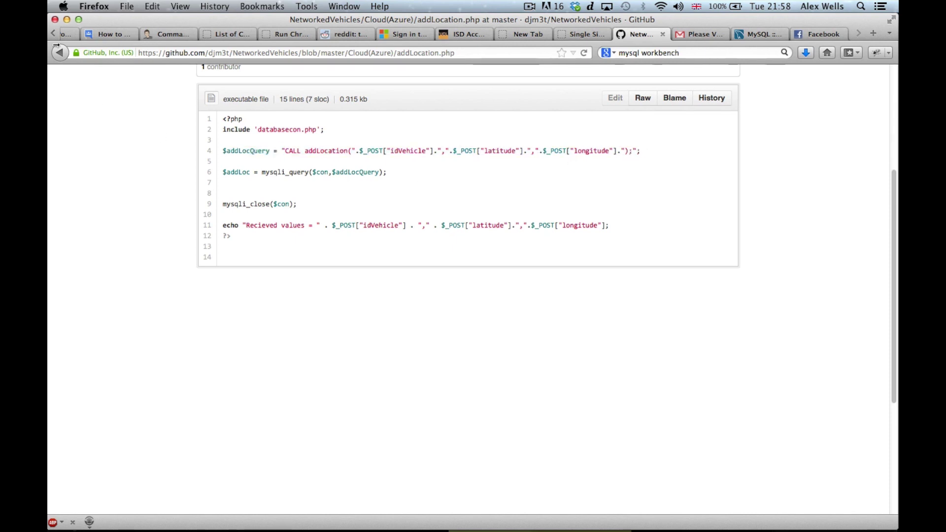
{"action": "left_click", "coordinate": [61, 54]}
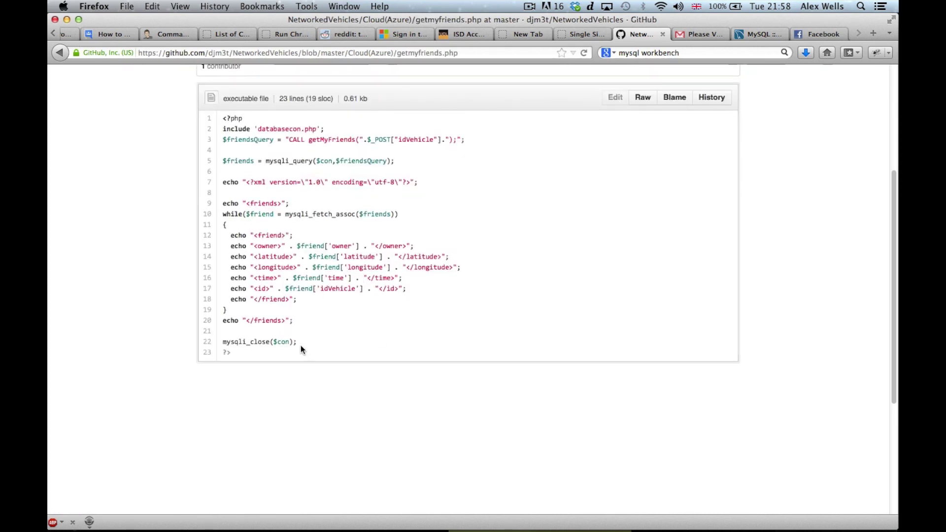
{"action": "left_click_drag", "start_coordinate": [274, 353], "coordinate": [222, 184]}
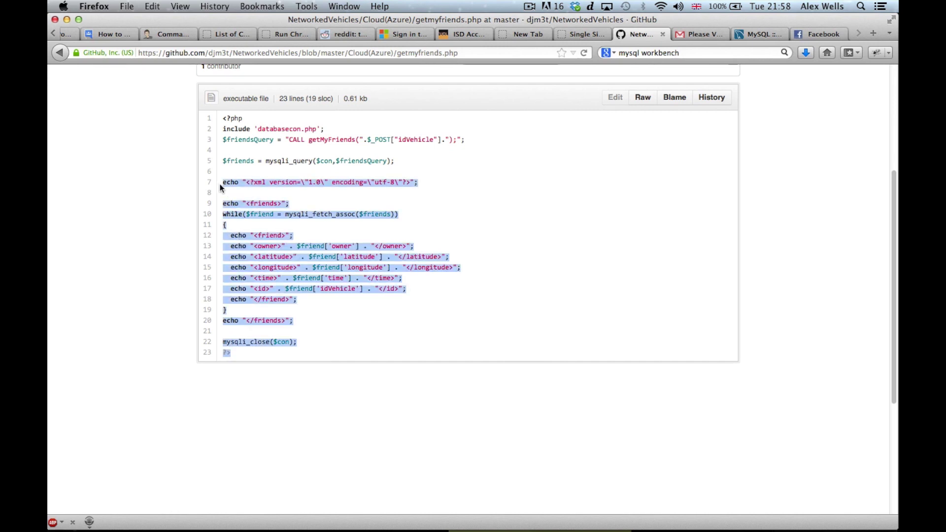
{"action": "left_click", "coordinate": [504, 201]}
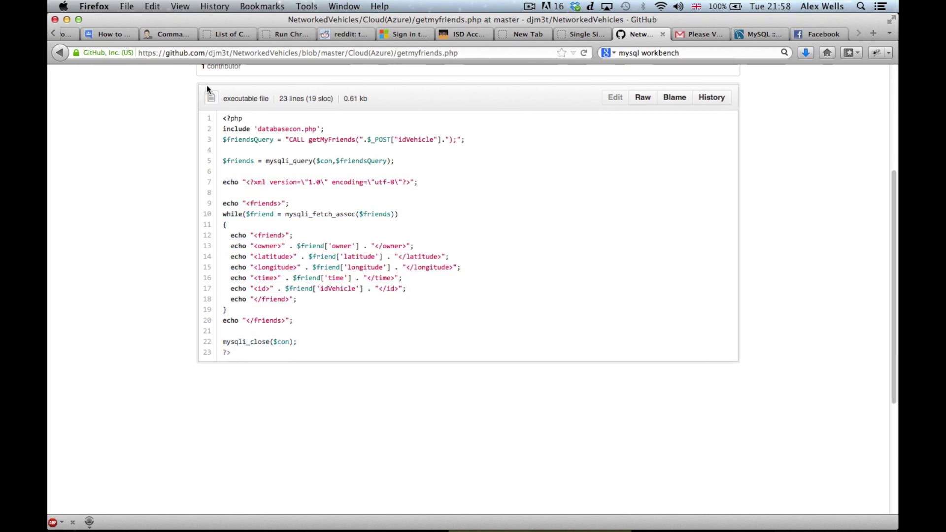
{"action": "left_click", "coordinate": [58, 53]}
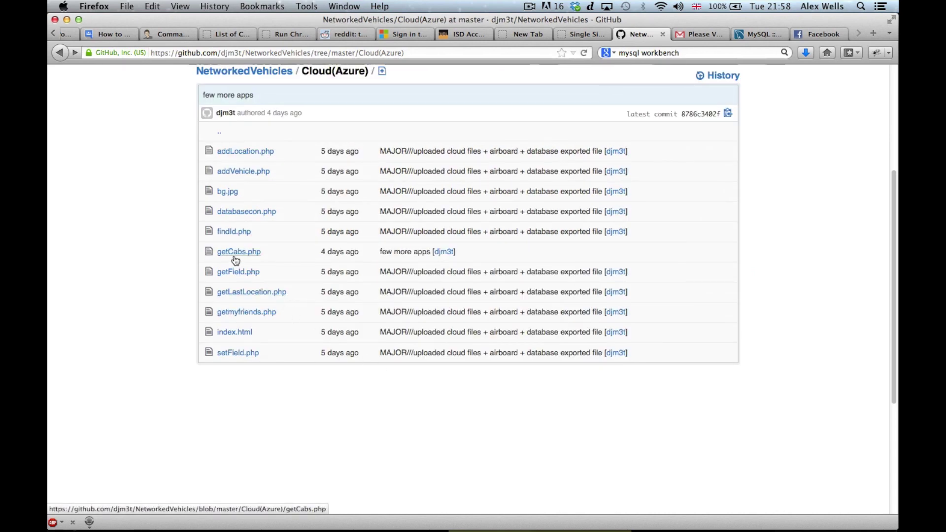
{"action": "left_click", "coordinate": [237, 254]}
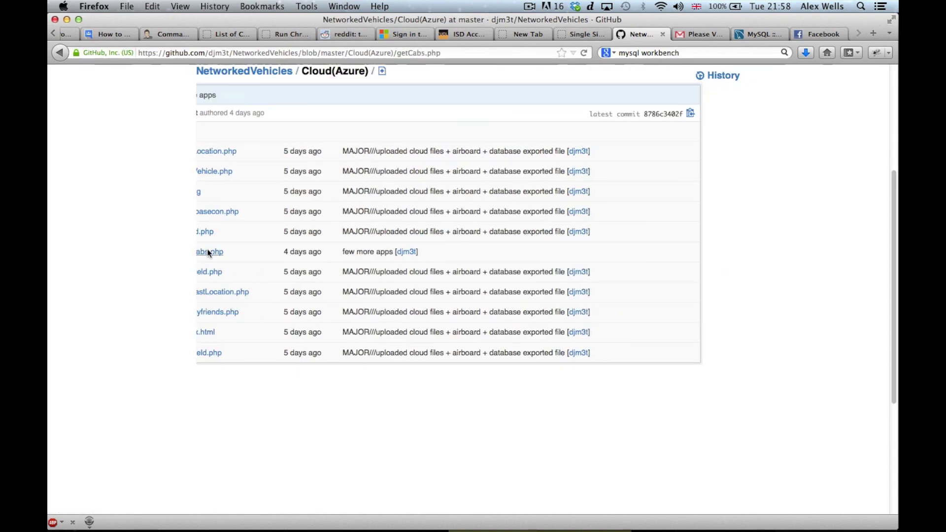
{"action": "left_click", "coordinate": [55, 54]}
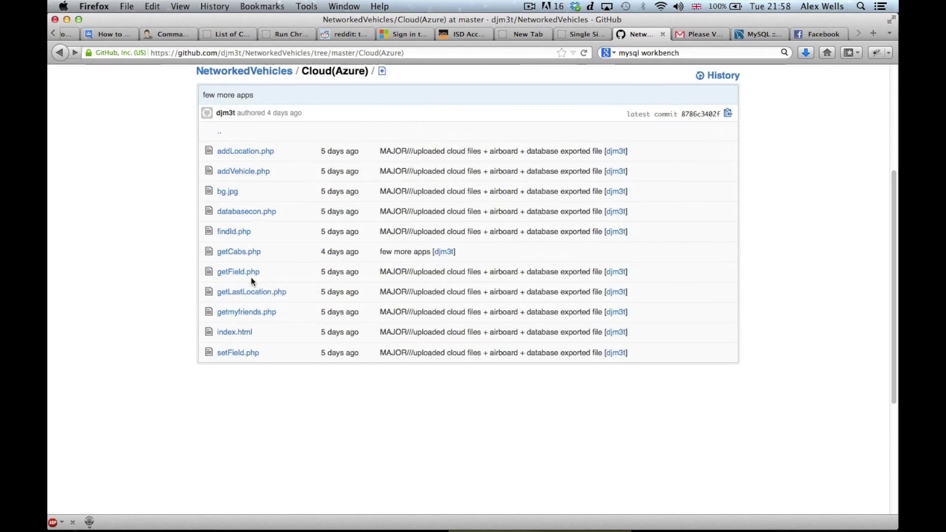
{"action": "left_click", "coordinate": [251, 273]}
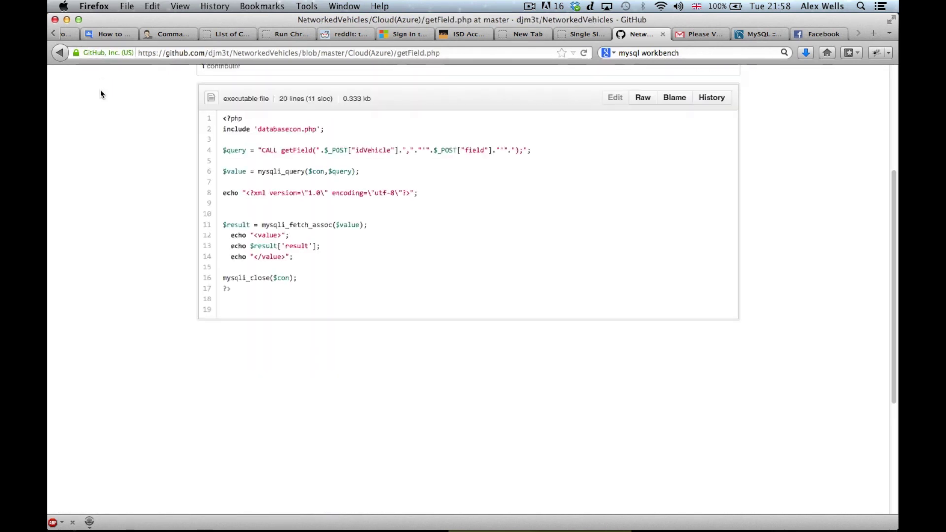
{"action": "left_click", "coordinate": [62, 56]}
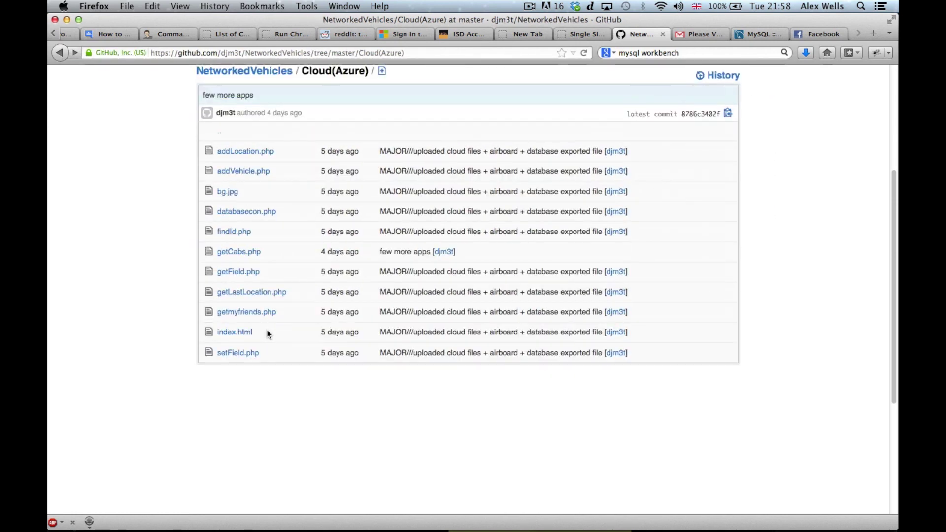
{"action": "left_click", "coordinate": [254, 293]}
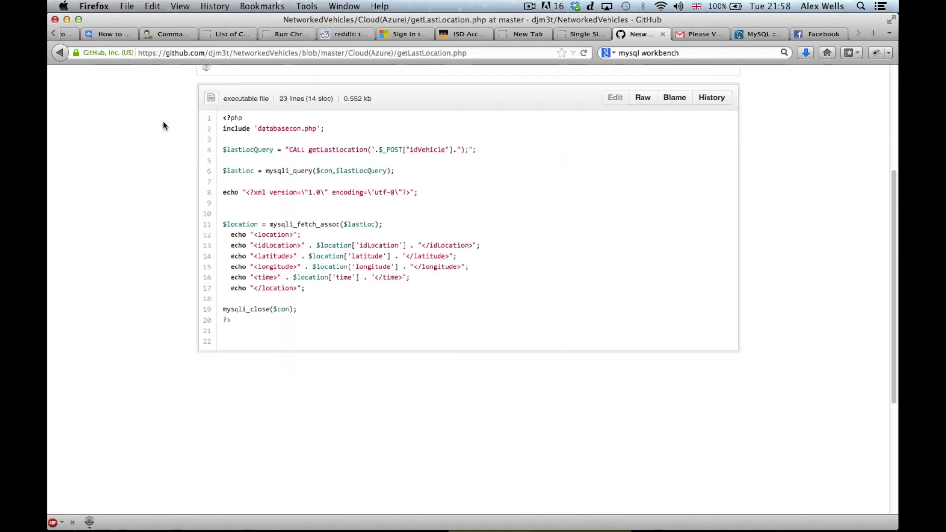
{"action": "left_click", "coordinate": [59, 53]}
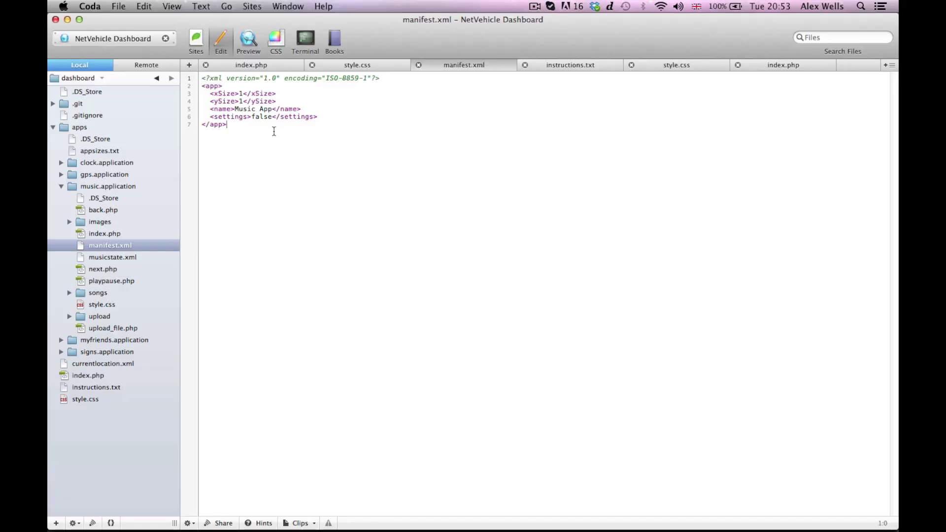
Review the music app manifest, then open style.css, the songs folder and index.php.
{"action": "left_click_drag", "start_coordinate": [273, 131], "coordinate": [203, 77]}
{"action": "left_click", "coordinate": [297, 144]}
{"action": "left_click", "coordinate": [101, 306]}
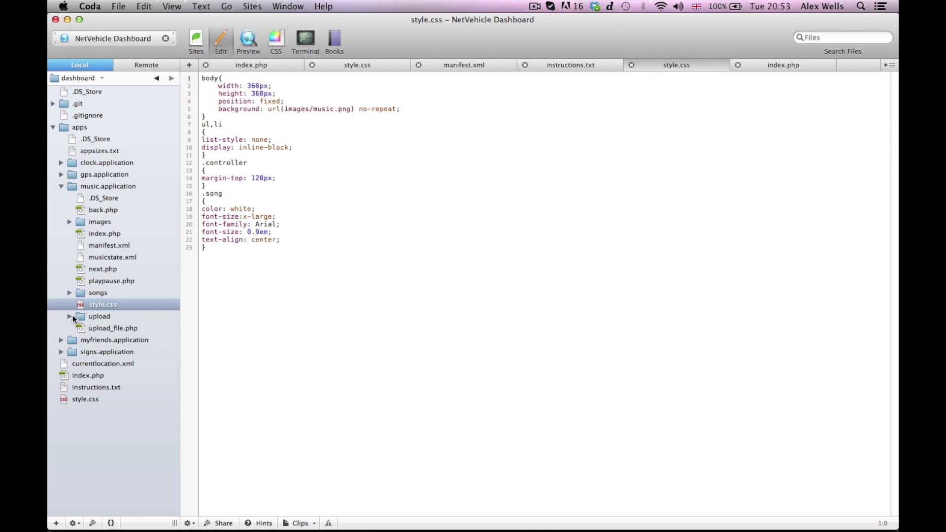
{"action": "left_click", "coordinate": [70, 292]}
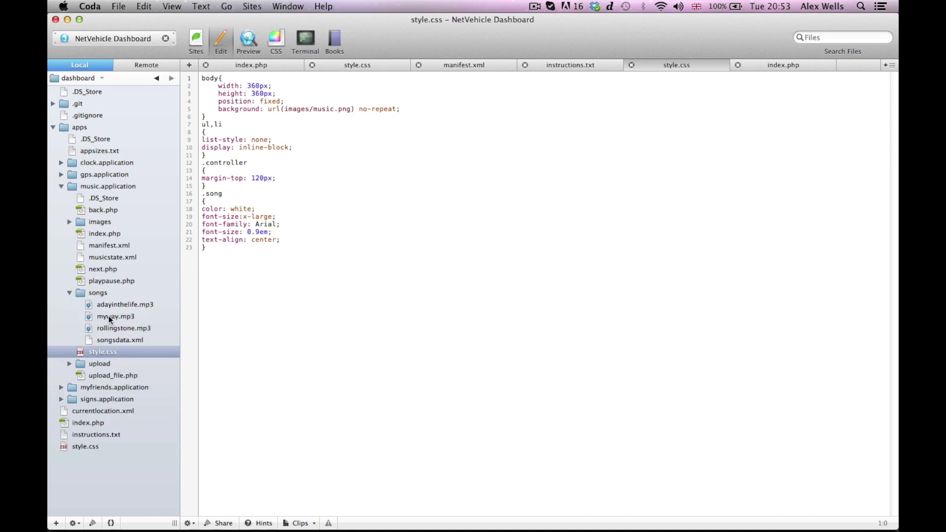
{"action": "left_click", "coordinate": [103, 234]}
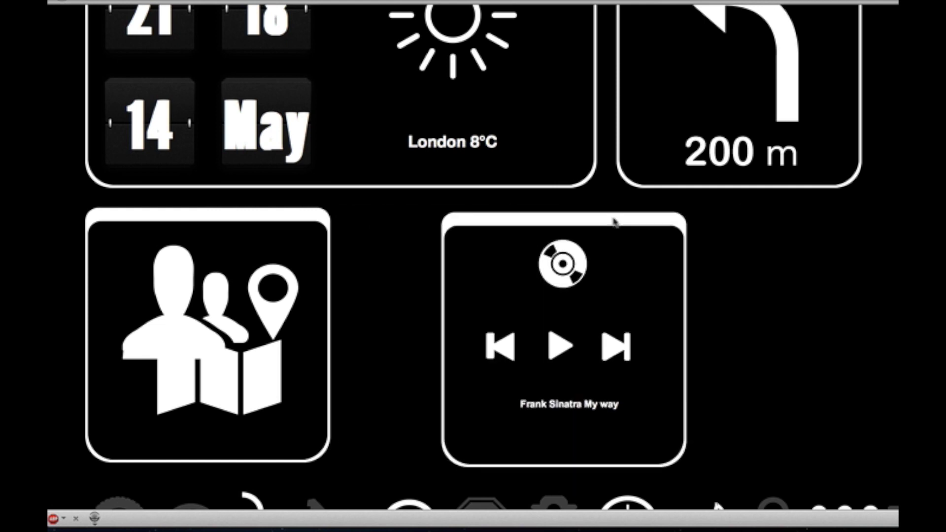
{"action": "scroll", "coordinate": [688, 281], "scroll_direction": "up", "scroll_amount": 3}
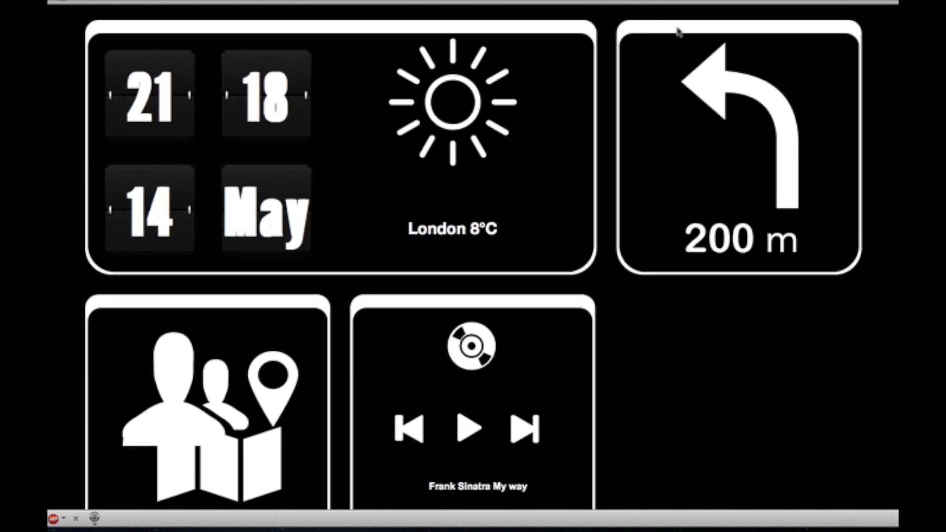
Move the turn-direction tile into the top-left slot, replacing the clock-and-weather tile.
{"action": "left_click_drag", "start_coordinate": [680, 31], "coordinate": [103, 27]}
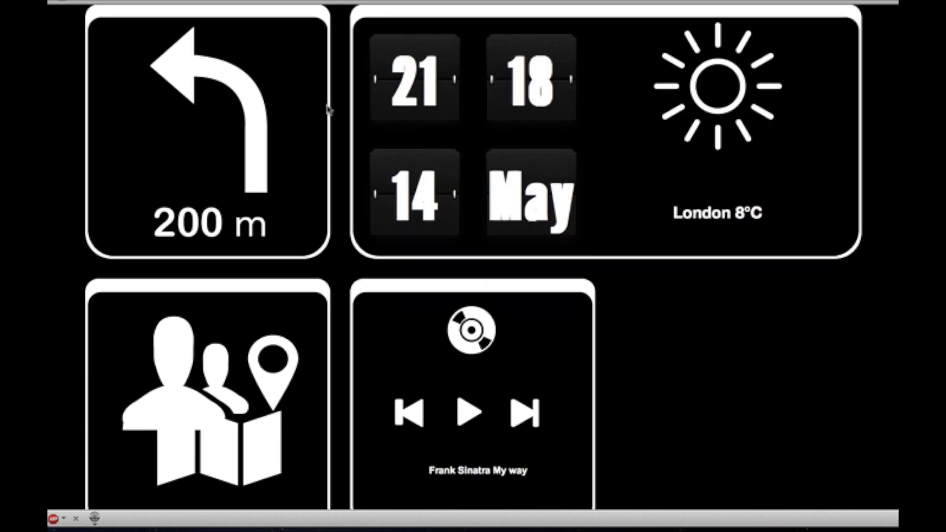
{"action": "scroll", "coordinate": [422, 197], "scroll_direction": "down", "scroll_amount": 3}
{"action": "scroll", "coordinate": [414, 334], "scroll_direction": "down", "scroll_amount": 2}
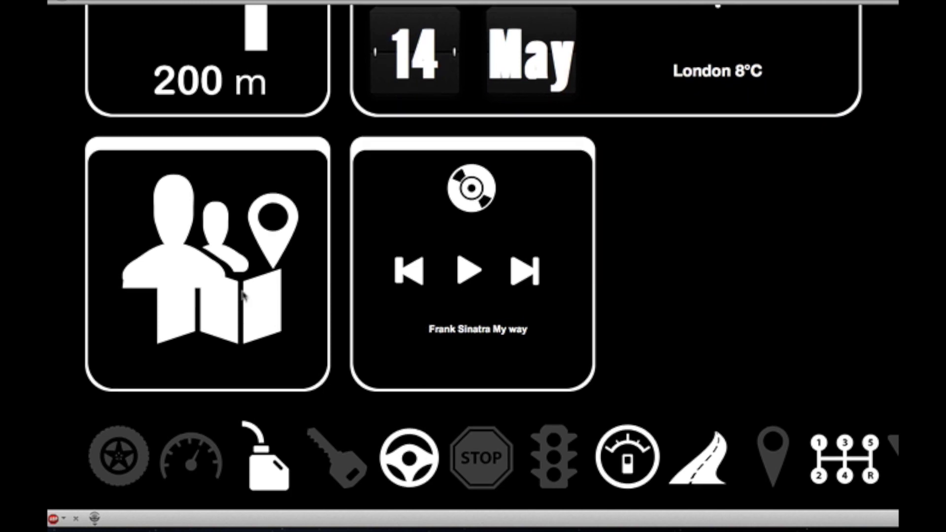
{"action": "scroll", "coordinate": [303, 303], "scroll_direction": "up", "scroll_amount": 3}
{"action": "scroll", "coordinate": [332, 296], "scroll_direction": "up", "scroll_amount": 2}
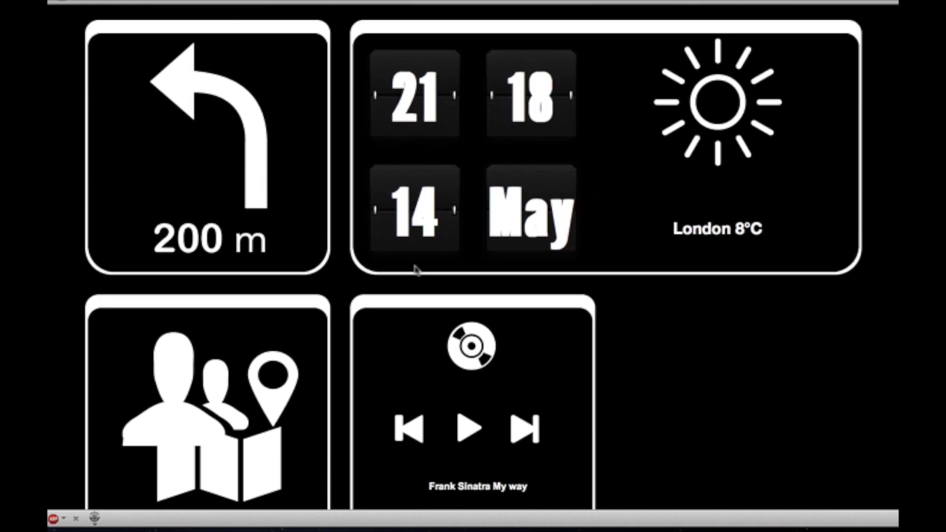
{"action": "scroll", "coordinate": [406, 363], "scroll_direction": "down", "scroll_amount": 1}
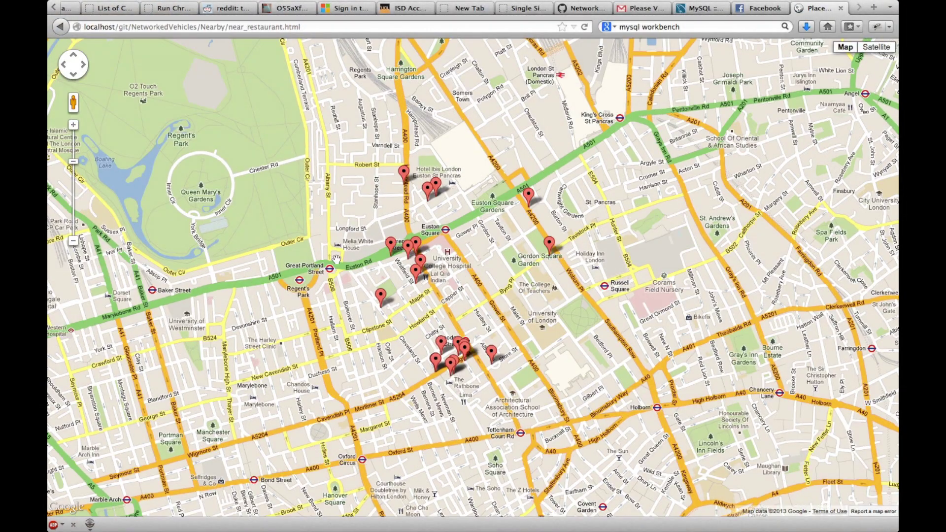
Switch from the restaurants map to Nearby Car Repair, zoomed in on central London.
{"action": "left_click", "coordinate": [60, 28]}
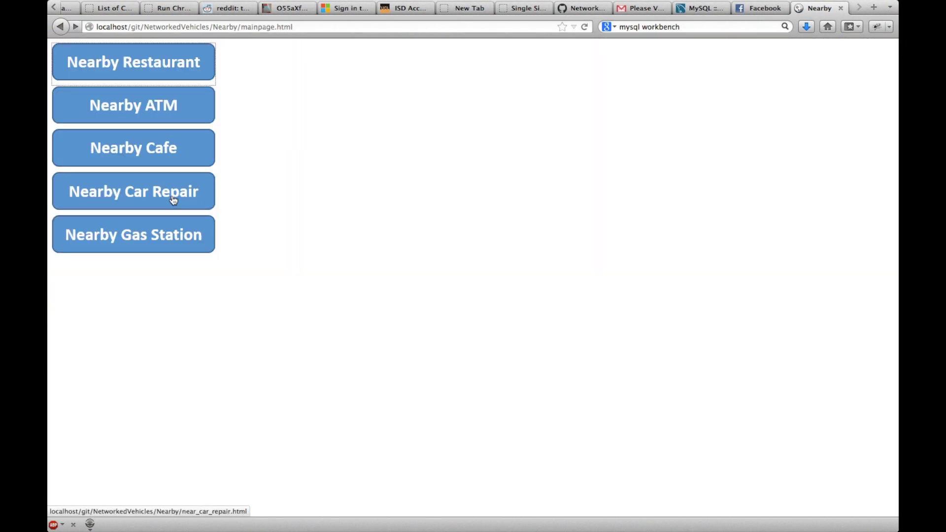
{"action": "left_click", "coordinate": [174, 200]}
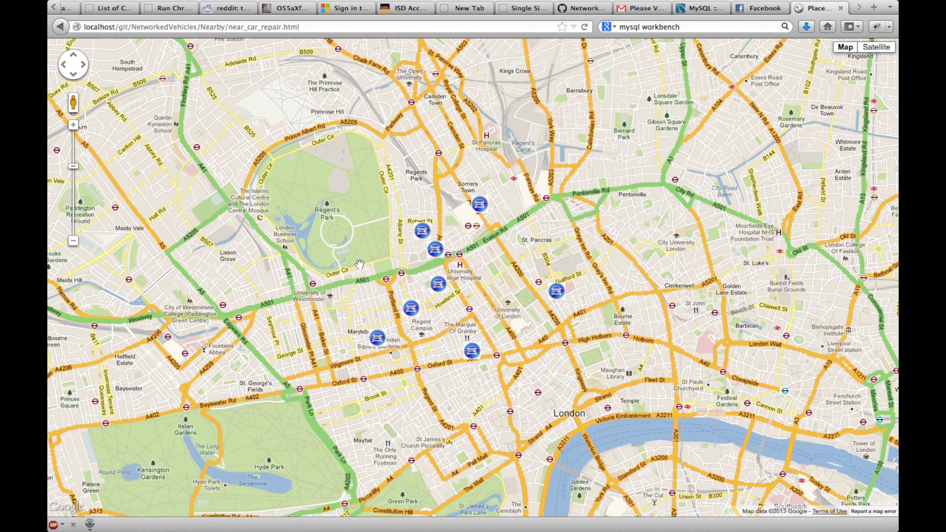
{"action": "double_click", "coordinate": [363, 267]}
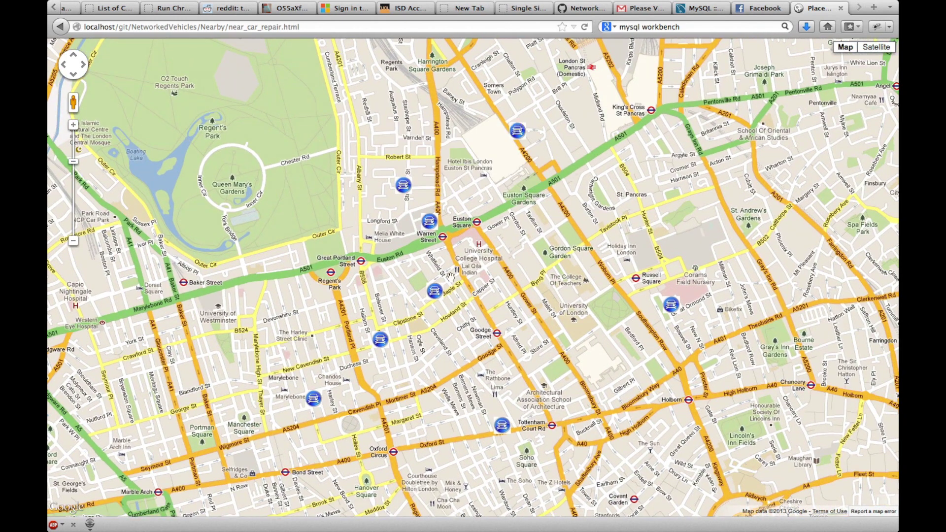